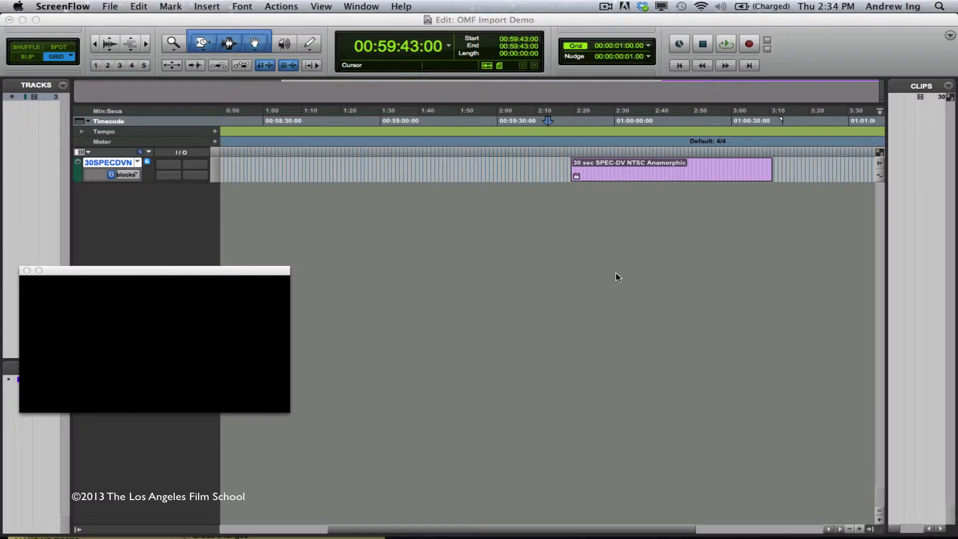
Make the OMF Import Demo session's Edit window the active application window
{"action": "left_click", "coordinate": [616, 277]}
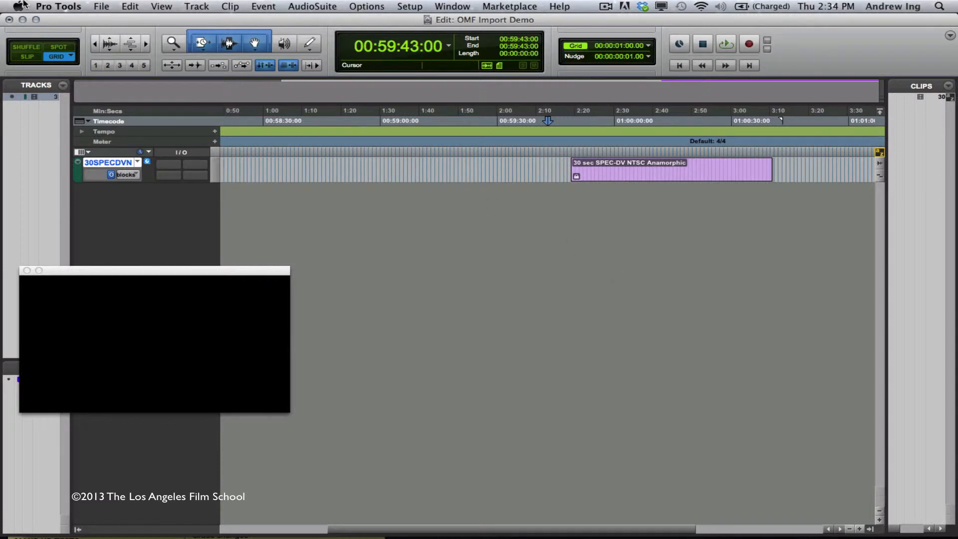
Start Import Session Data so the file chooser shows the DX Edit Project folder
{"action": "left_click", "coordinate": [100, 7]}
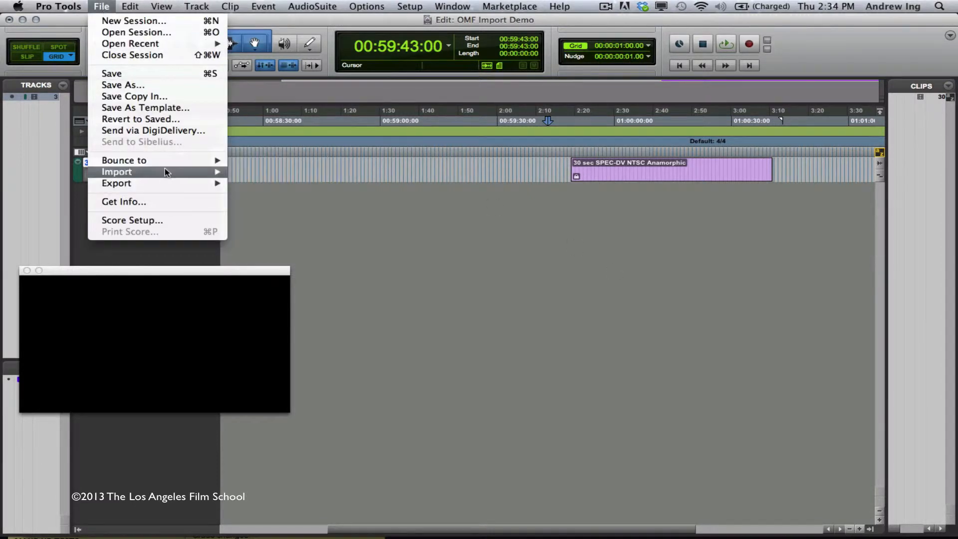
{"action": "mouse_move", "coordinate": [117, 172]}
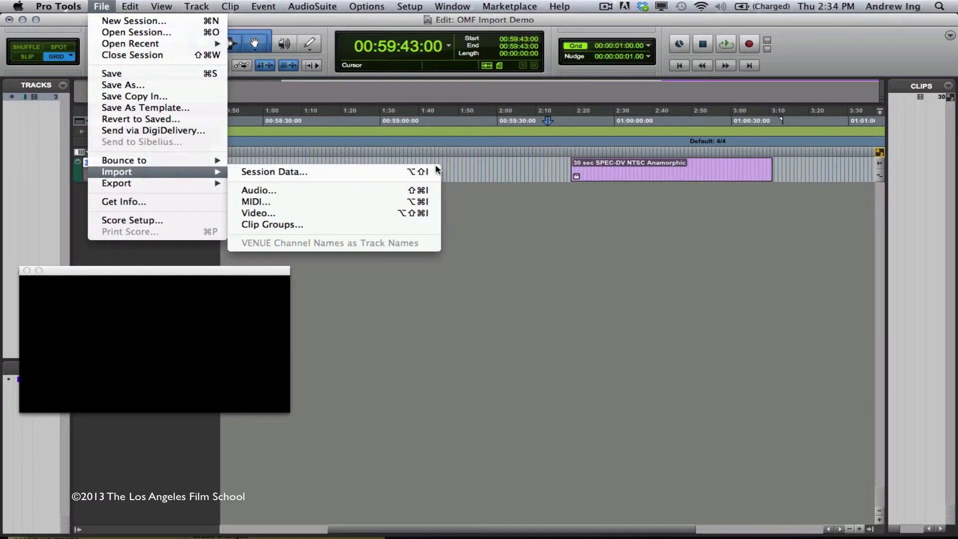
{"action": "left_click", "coordinate": [467, 190]}
{"action": "key", "text": "alt+shift+i"}
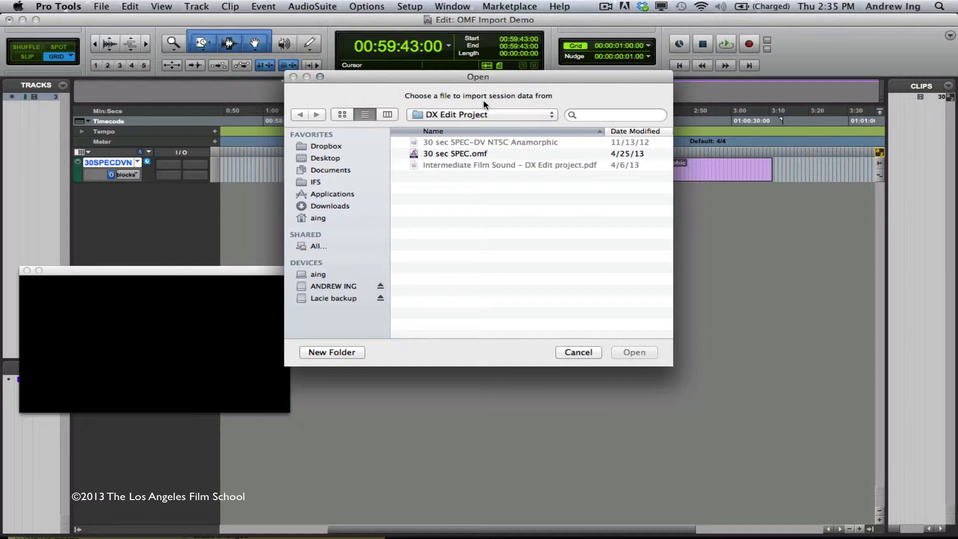
Choose 30 sec SPEC.omf for import and exclude clip gain from its settings
{"action": "double_click", "coordinate": [448, 154]}
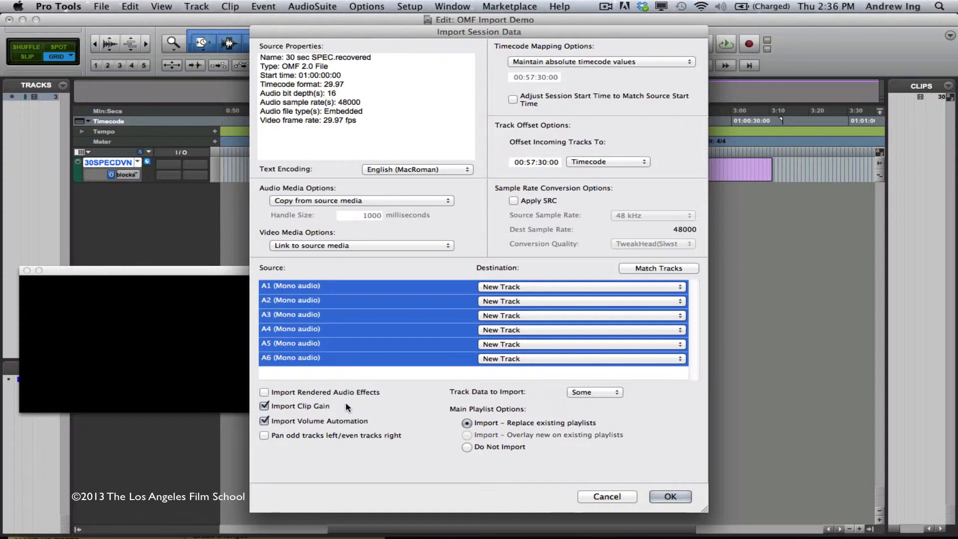
{"action": "left_click", "coordinate": [300, 405]}
Exclude volume automation too and confirm the import of the OMF's six mono tracks
{"action": "left_click", "coordinate": [306, 422]}
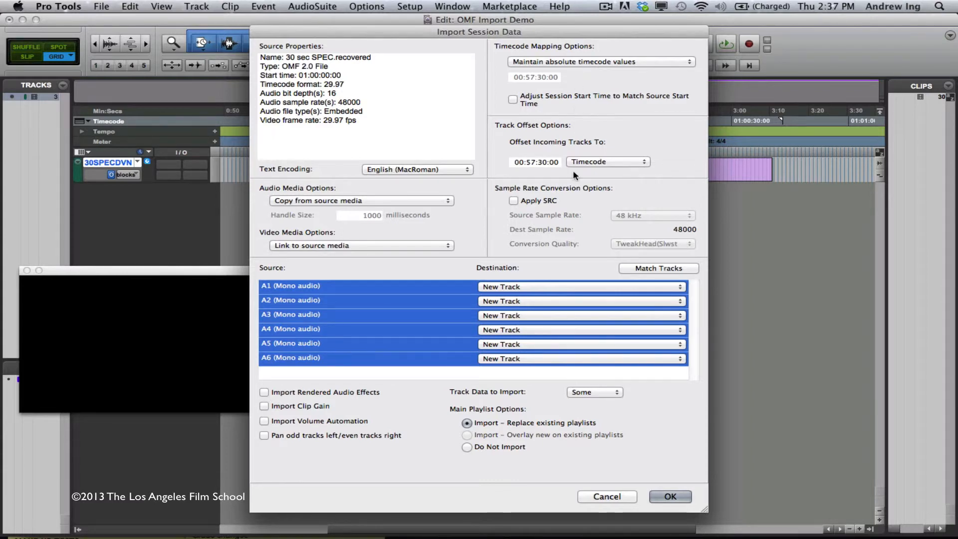
{"action": "left_click", "coordinate": [672, 496]}
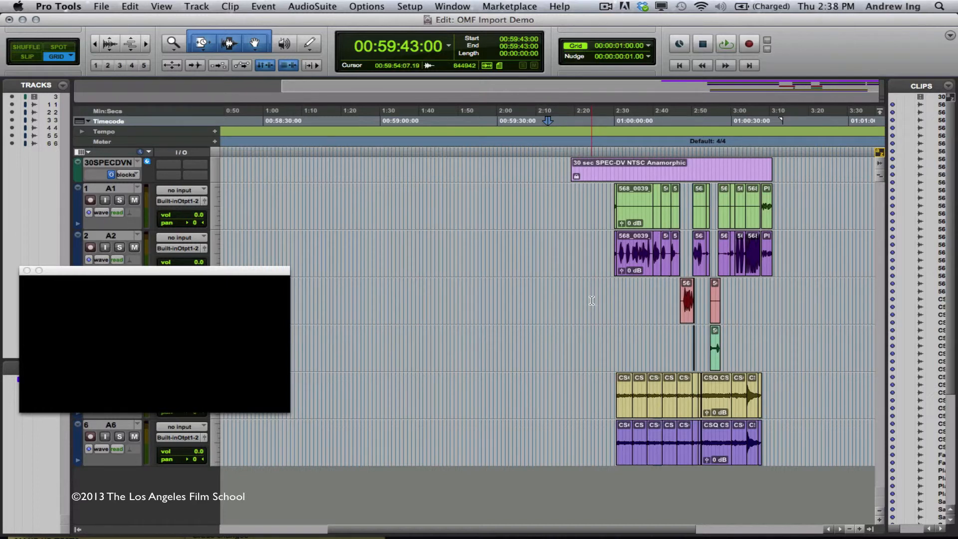
Play the session briefly from 01:00:00:00 to check the video and imported audio stay in sync
{"action": "left_click", "coordinate": [615, 284]}
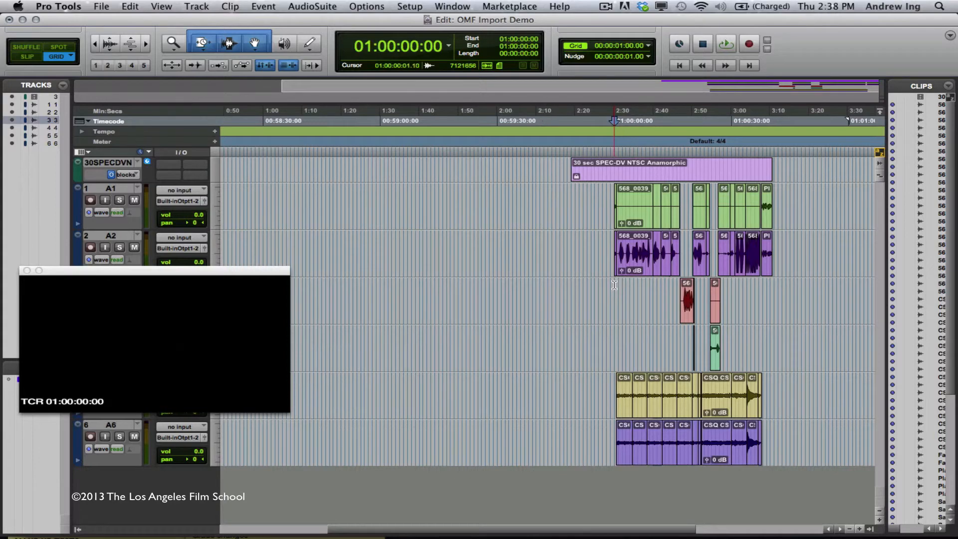
{"action": "key", "text": "space"}
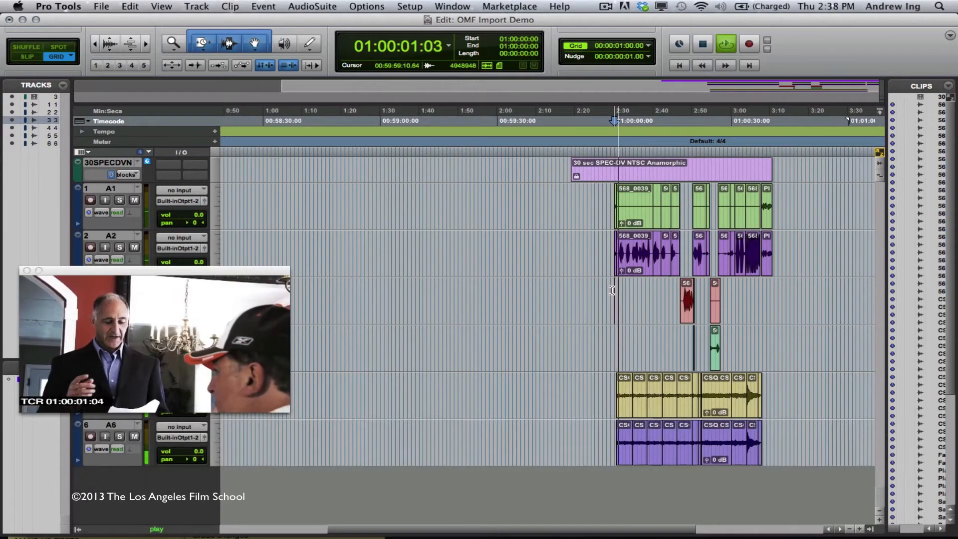
{"action": "key", "text": "space"}
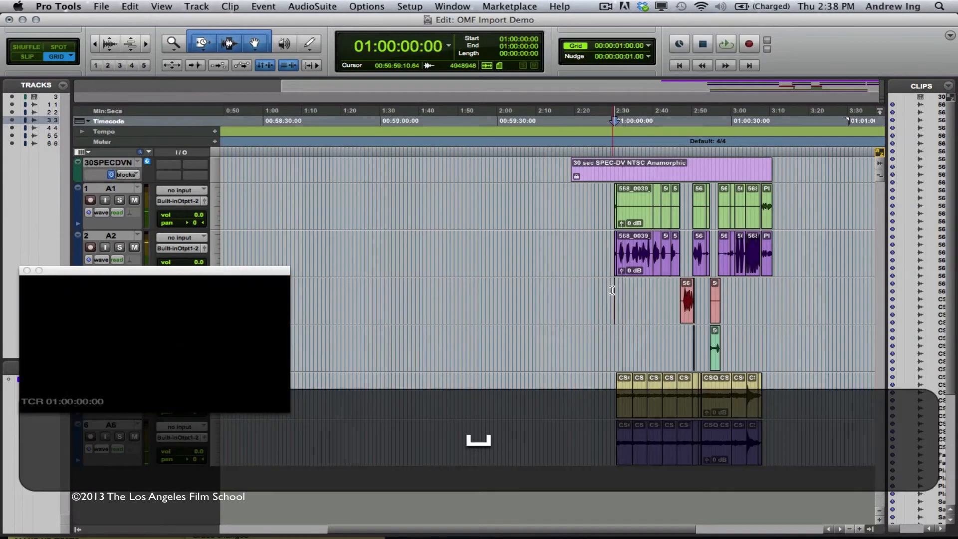